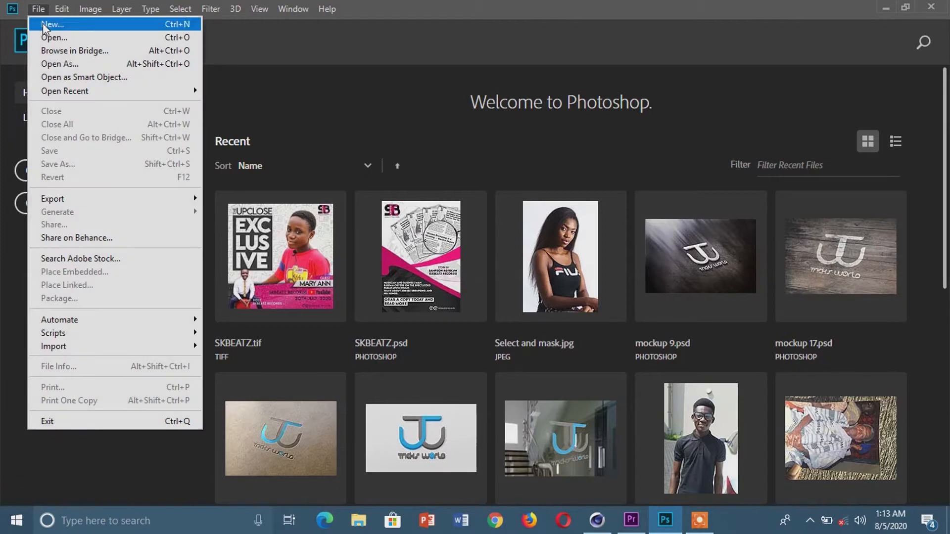
# Open the portrait photo IMG_20181215_174550_141 from the personal pictures folder.
pyautogui.click(49, 38)
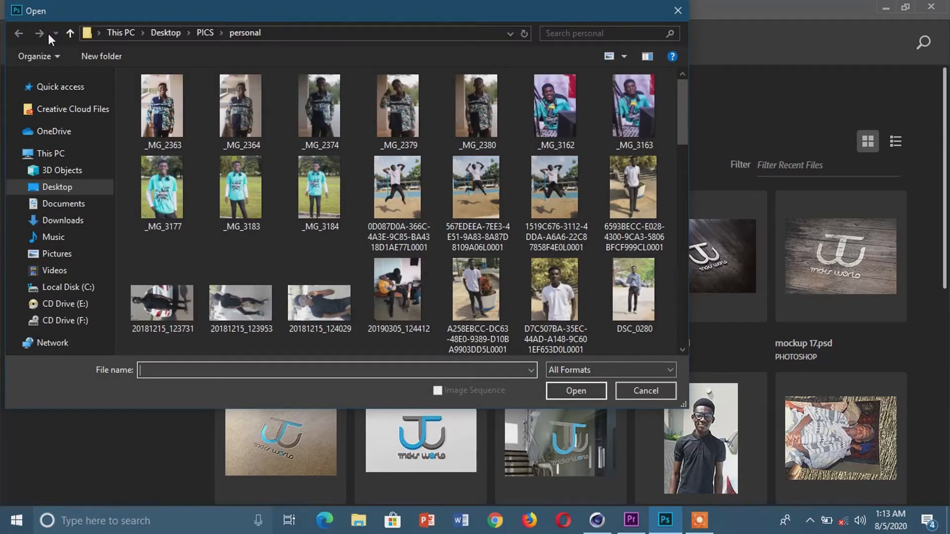
pyautogui.scroll(-3, 433, 188)
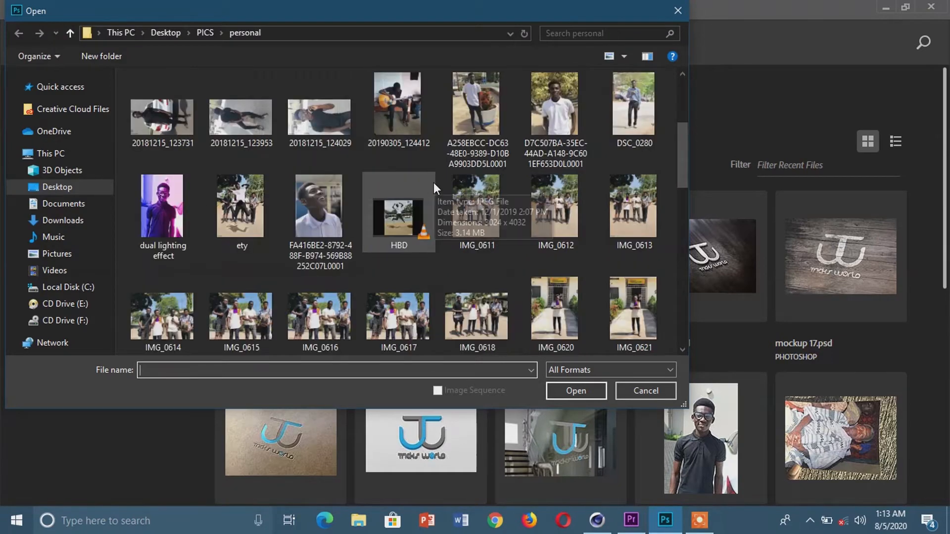
pyautogui.scroll(-10, 433, 182)
pyautogui.scroll(5, 366, 155)
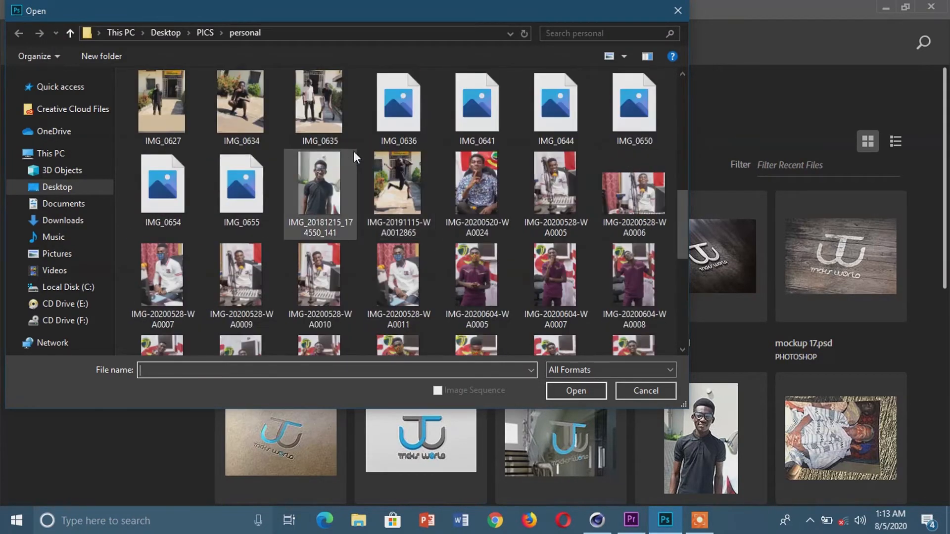
pyautogui.click(324, 179)
pyautogui.click(565, 387)
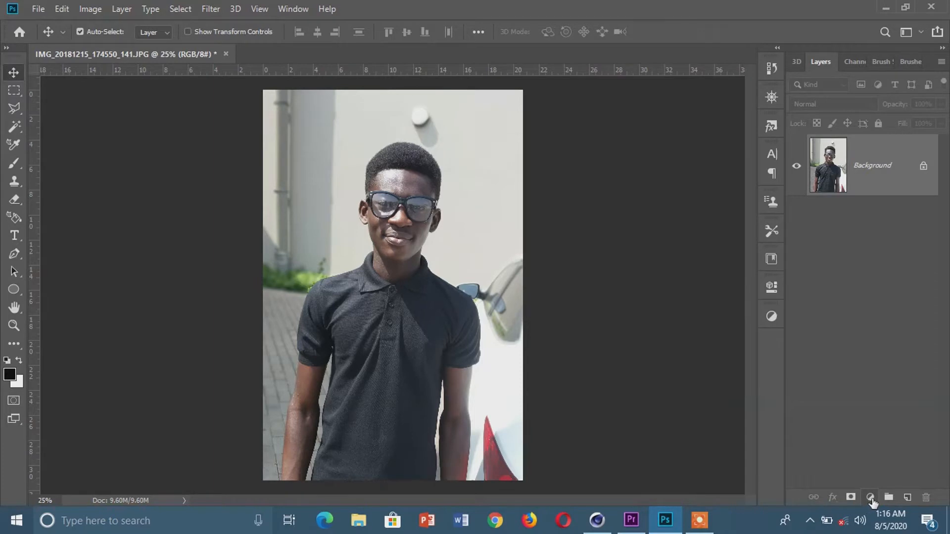
# Add a Black & White adjustment layer, then a Curves adjustment layer with the lower part of the RGB curve pulled slightly down.
pyautogui.click(870, 497)
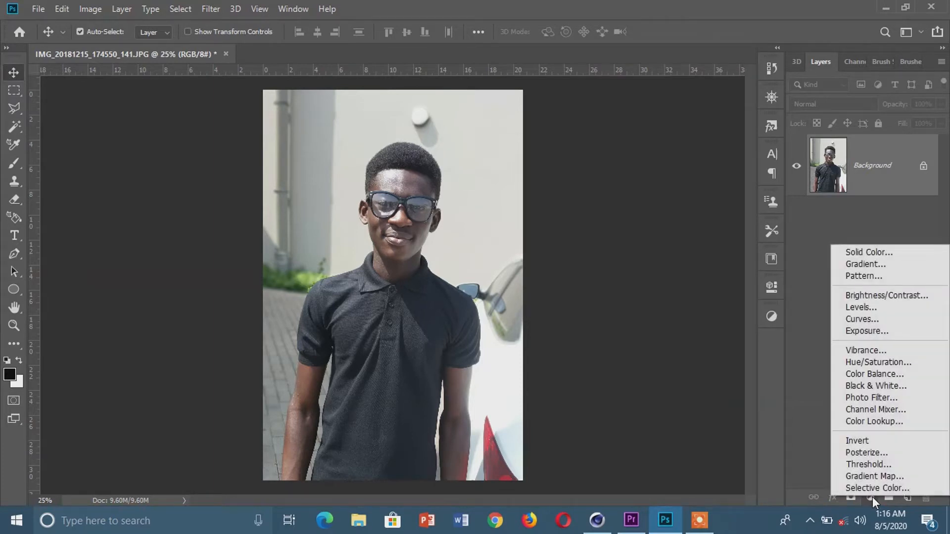
pyautogui.click(869, 386)
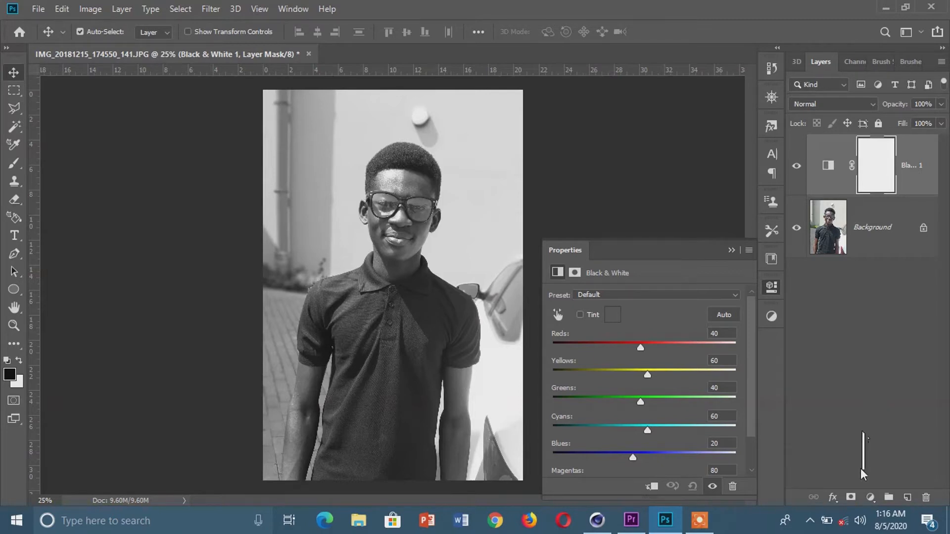
pyautogui.click(870, 497)
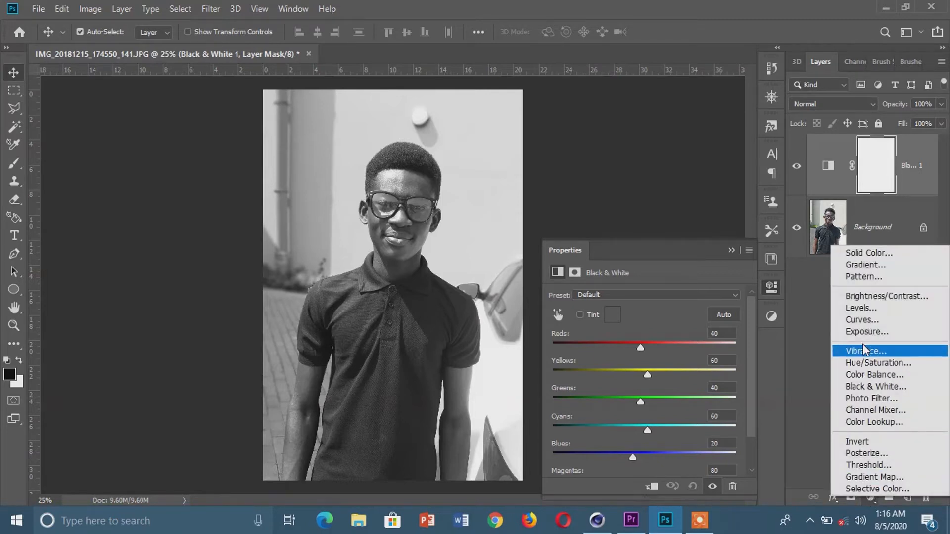
pyautogui.click(862, 320)
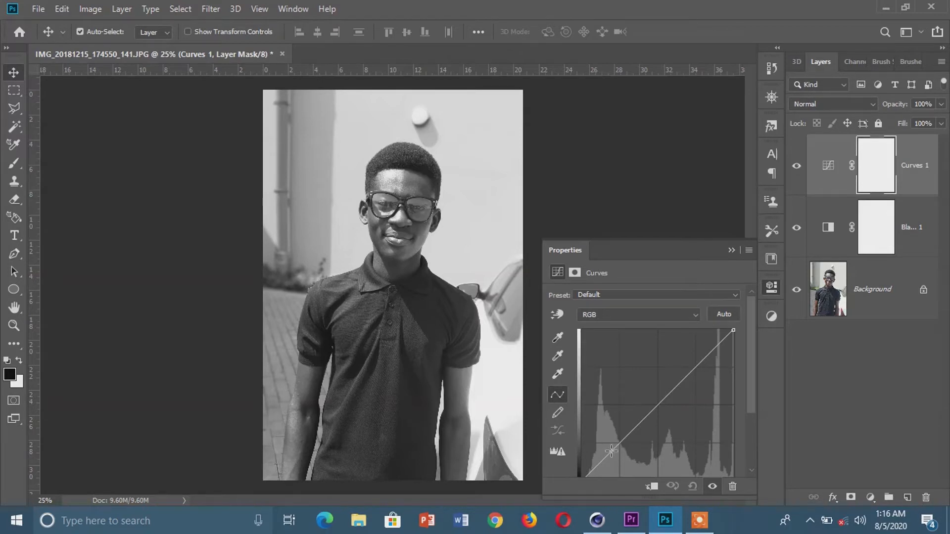
pyautogui.moveTo(611, 450); pyautogui.dragTo(621, 449)
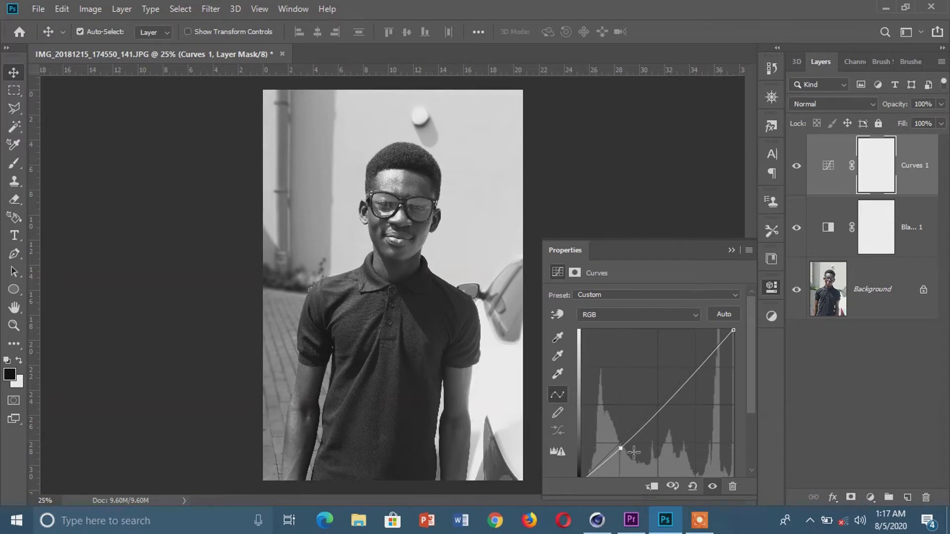
pyautogui.click(733, 251)
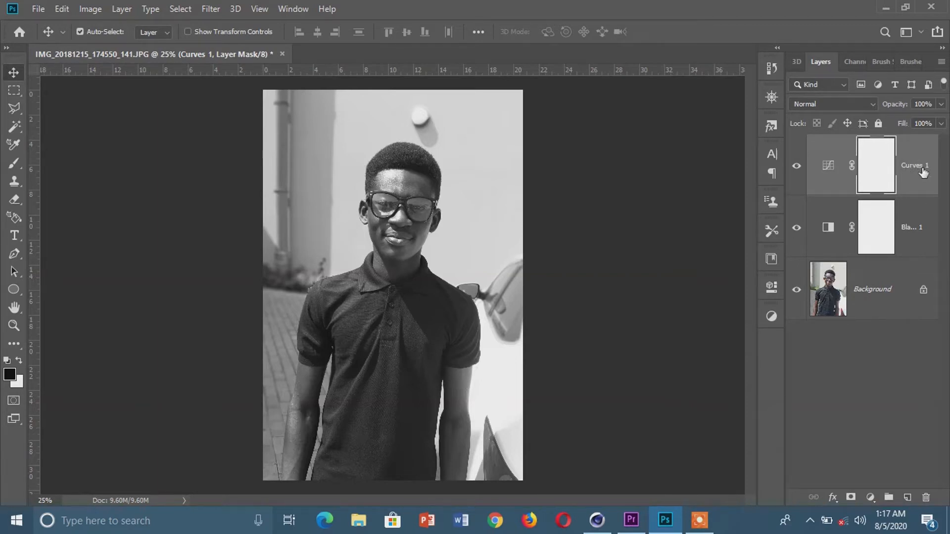
# Merge the Curves, Black & White and Background layers into one and add an empty layer above it.
pyautogui.click(882, 299)
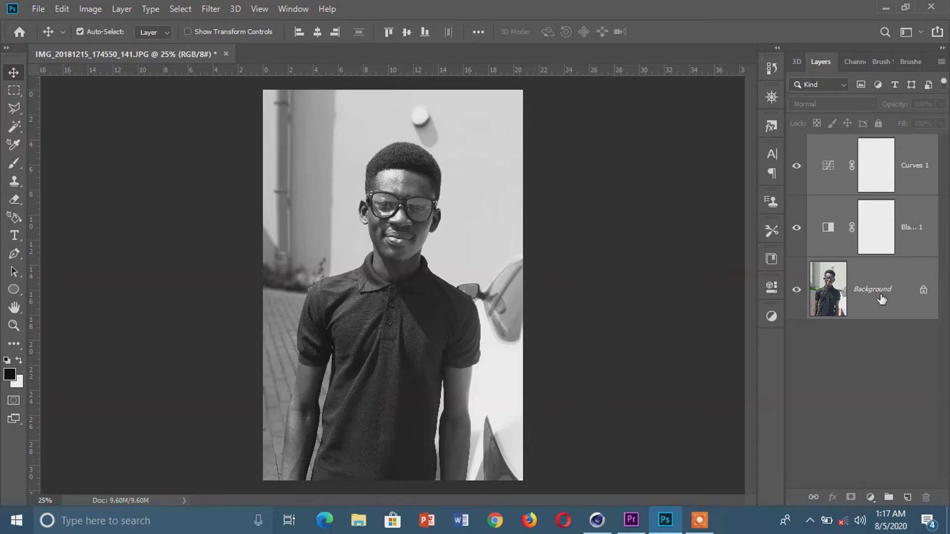
pyautogui.hotkey('ctrl', 'shift', 'e')
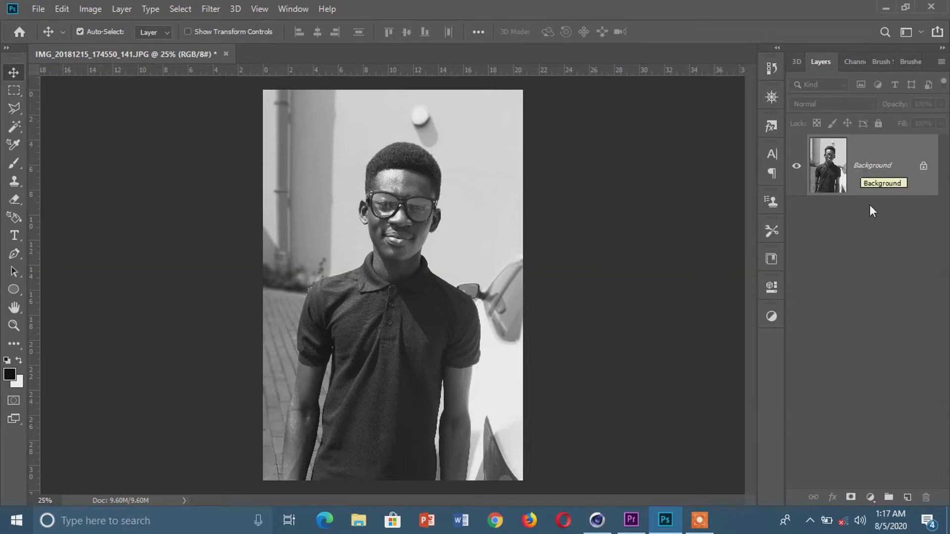
pyautogui.click(908, 496)
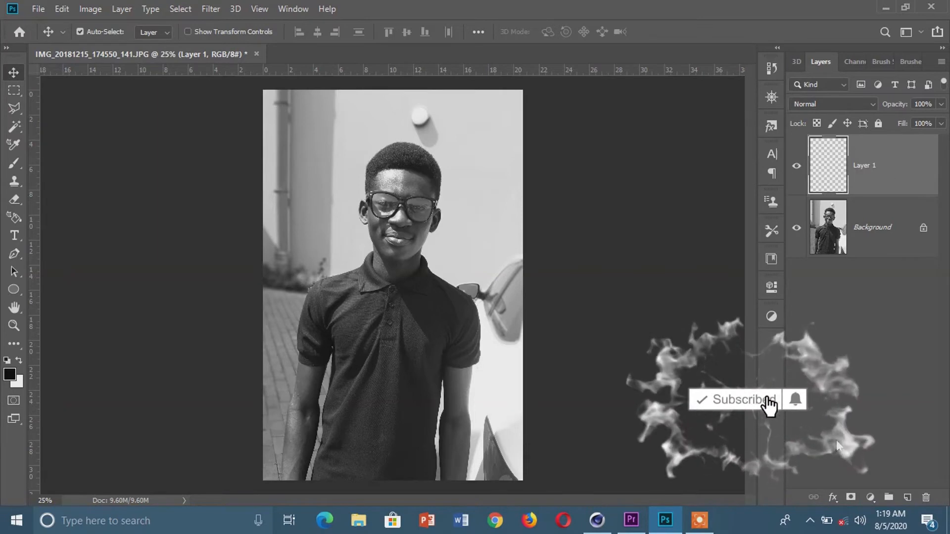
# Add a linear Gradient fill layer over the photo with its angle set to 0°.
pyautogui.click(870, 497)
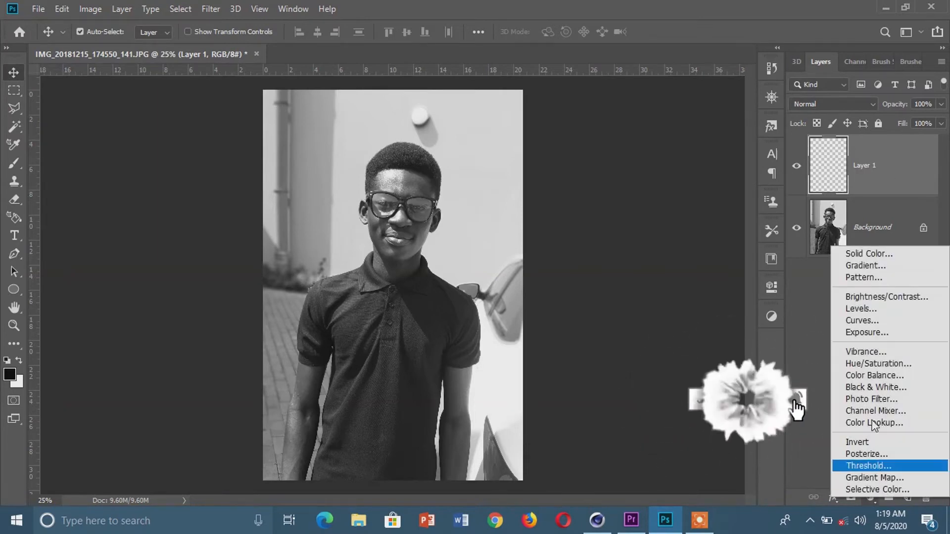
pyautogui.click(866, 266)
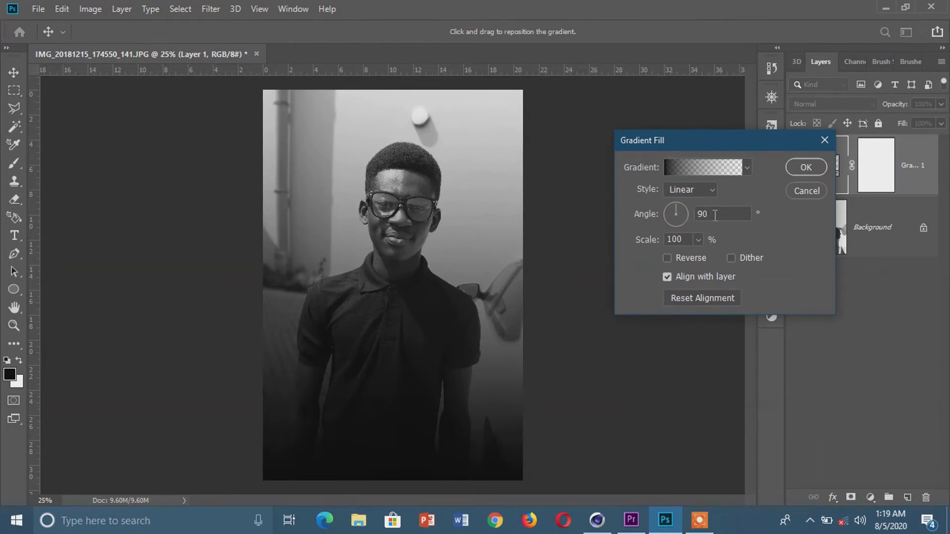
pyautogui.moveTo(715, 216); pyautogui.dragTo(656, 219)
pyautogui.write('0')
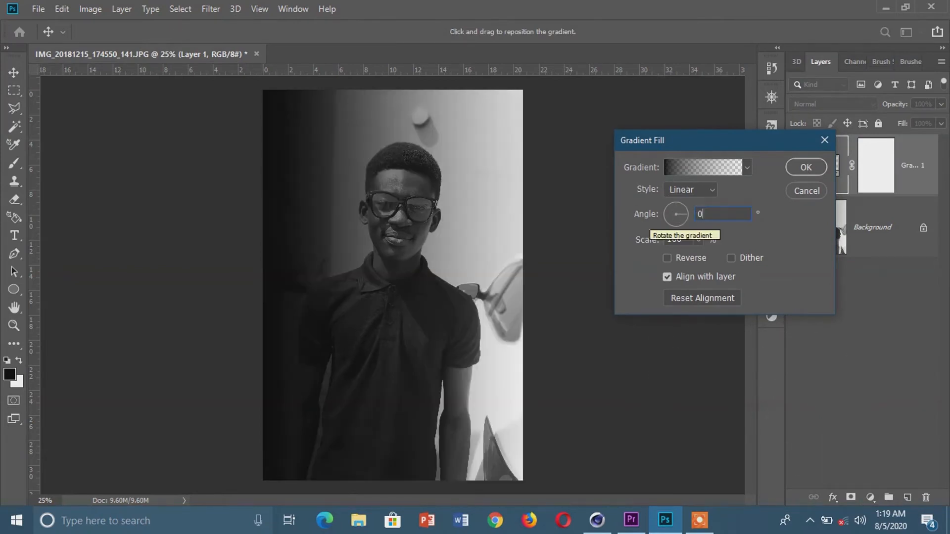
# Change the gradient's starting colour stop from black to bright blue, hex 0635ff.
pyautogui.click(671, 166)
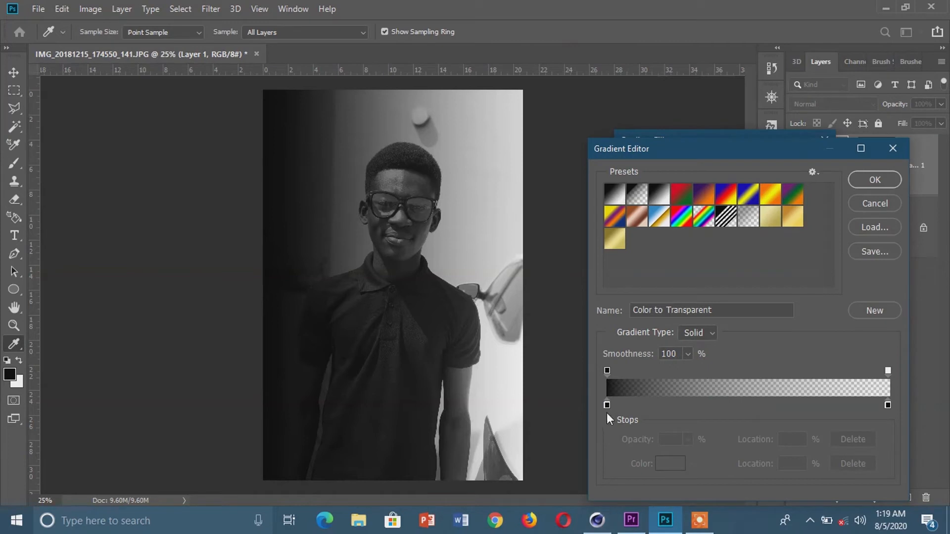
pyautogui.click(606, 405)
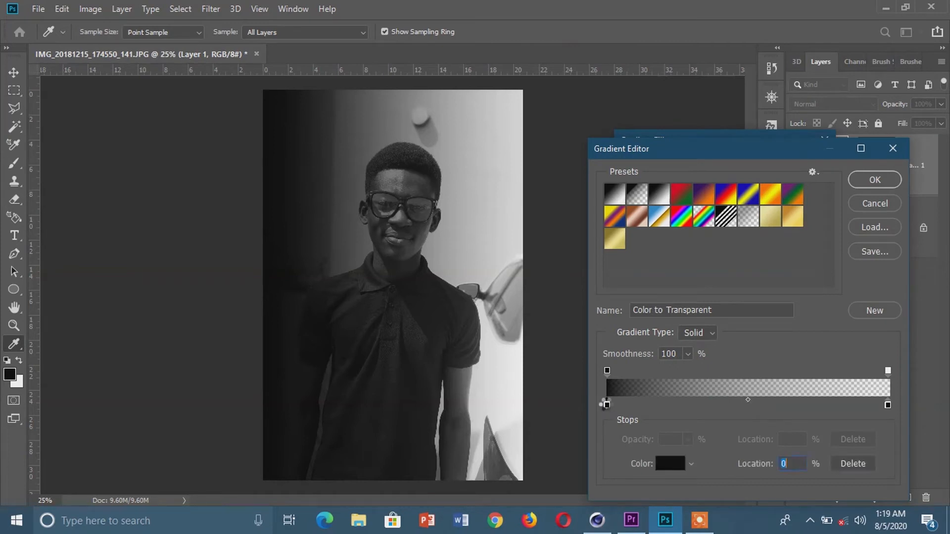
pyautogui.doubleClick(606, 404)
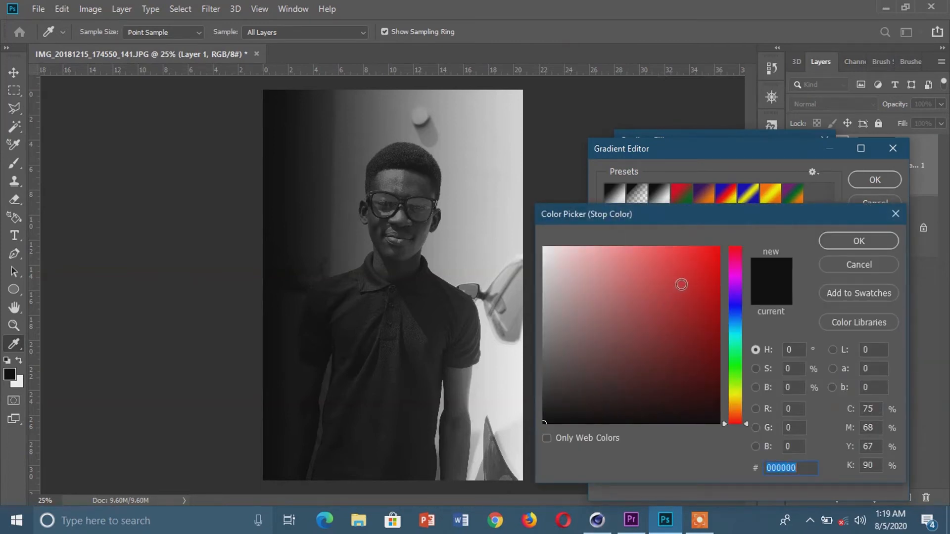
pyautogui.click(735, 307)
pyautogui.click(716, 262)
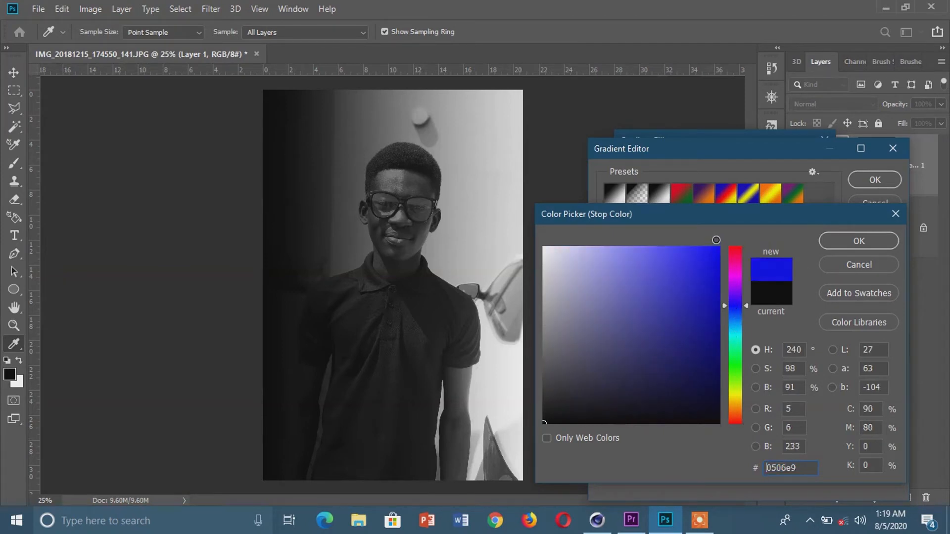
pyautogui.click(716, 240)
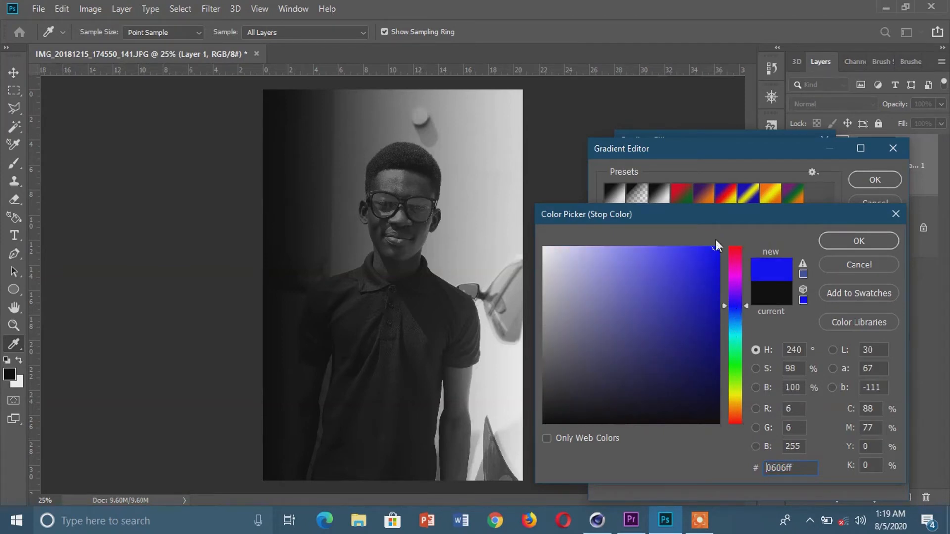
pyautogui.click(740, 311)
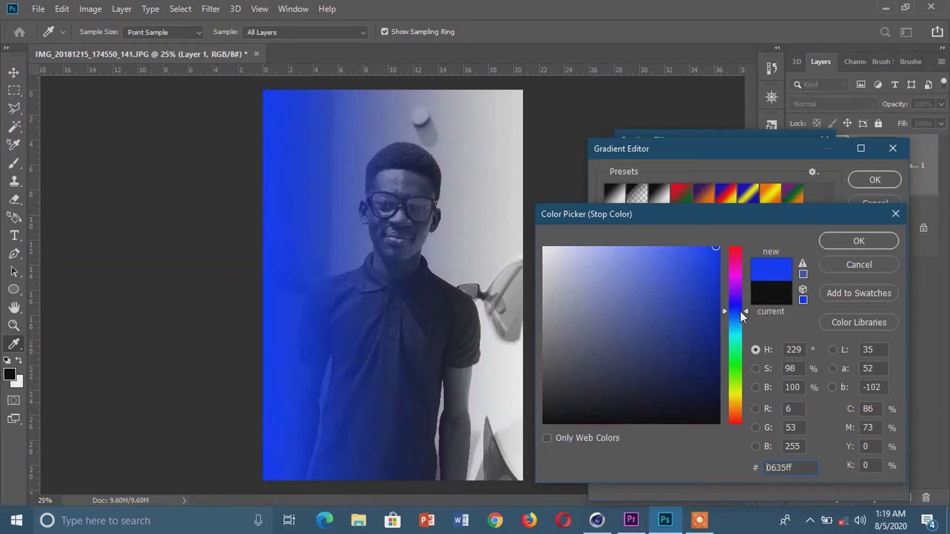
pyautogui.click(849, 243)
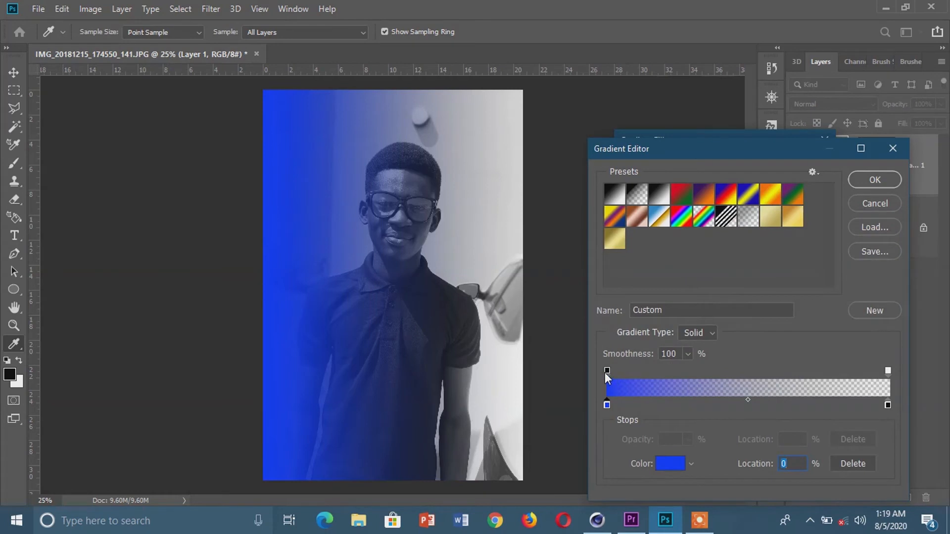
# Move the gradient's opaque opacity stop to just past the midpoint and apply the gradient fill.
pyautogui.moveTo(606, 371); pyautogui.dragTo(751, 369)
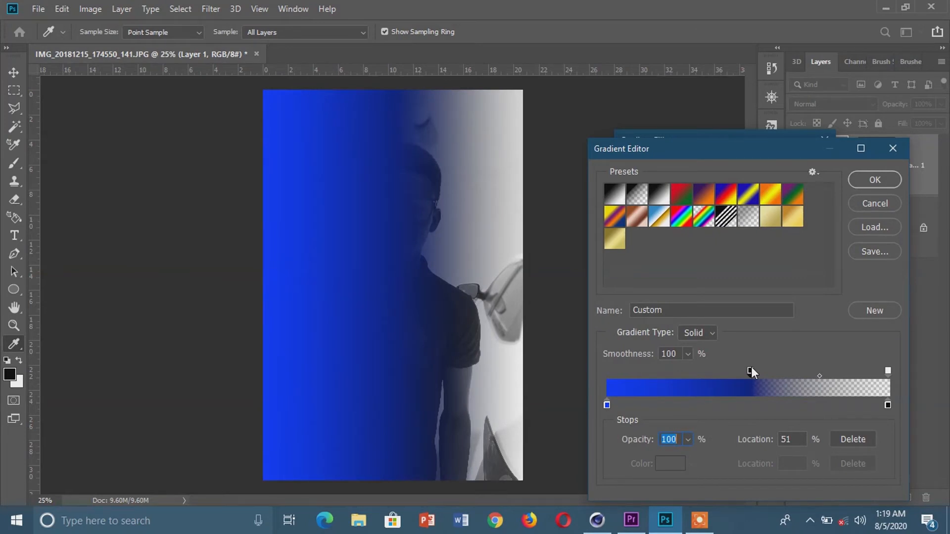
pyautogui.moveTo(751, 369); pyautogui.dragTo(755, 370)
pyautogui.click(883, 179)
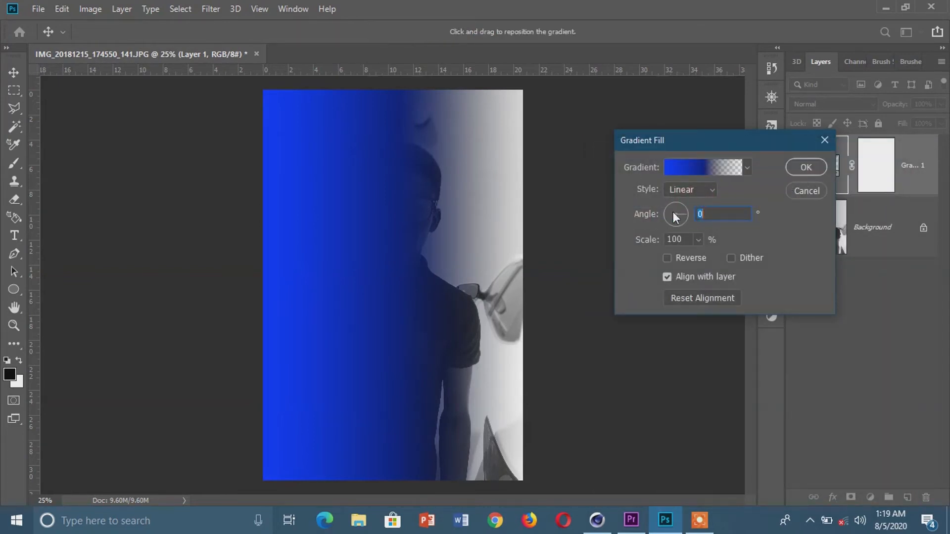
pyautogui.click(797, 169)
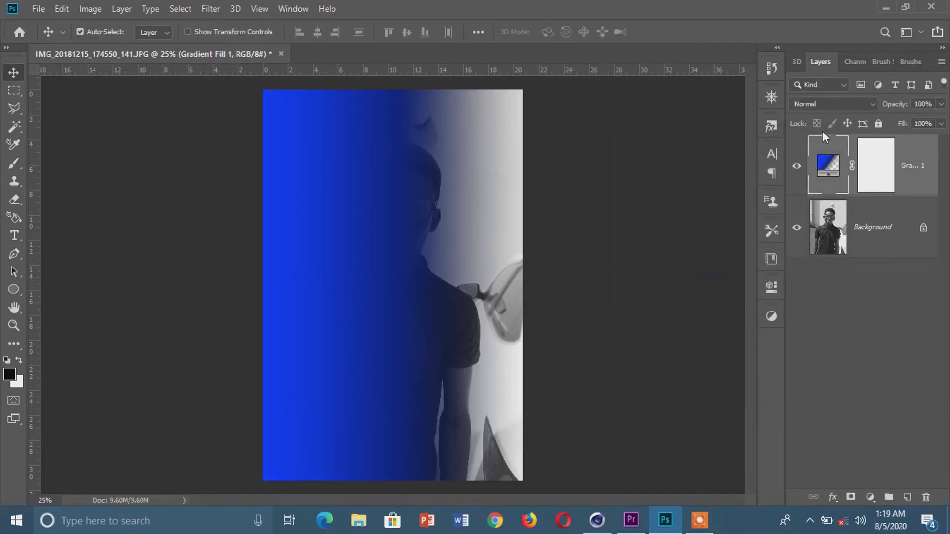
# Set the gradient fill layer's blend mode to Color and duplicate the layer.
pyautogui.click(822, 103)
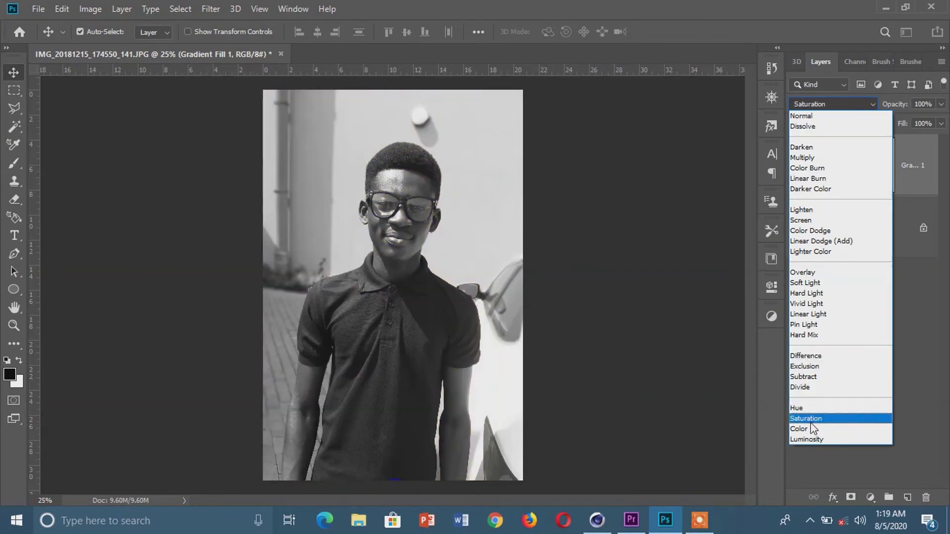
pyautogui.click(809, 428)
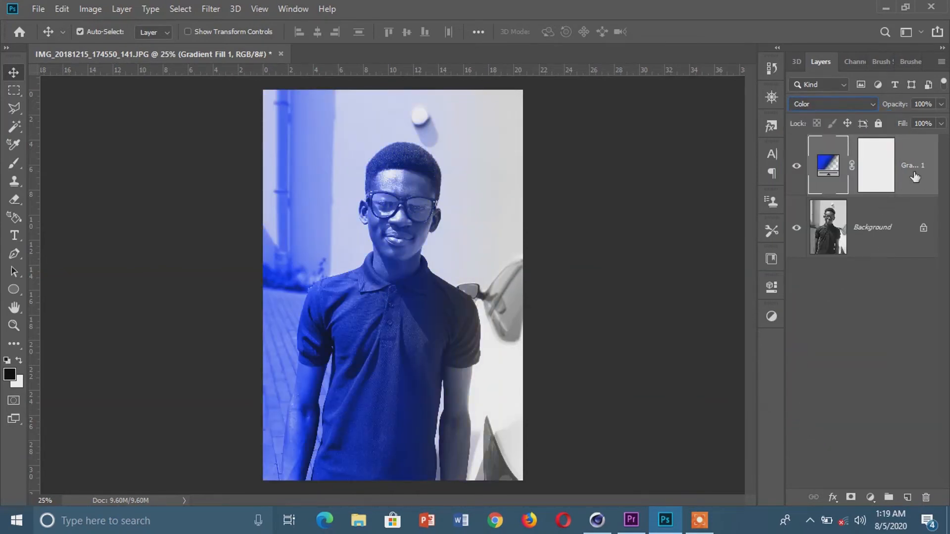
pyautogui.press('ctrl')
pyautogui.hotkey('ctrl', 'j')
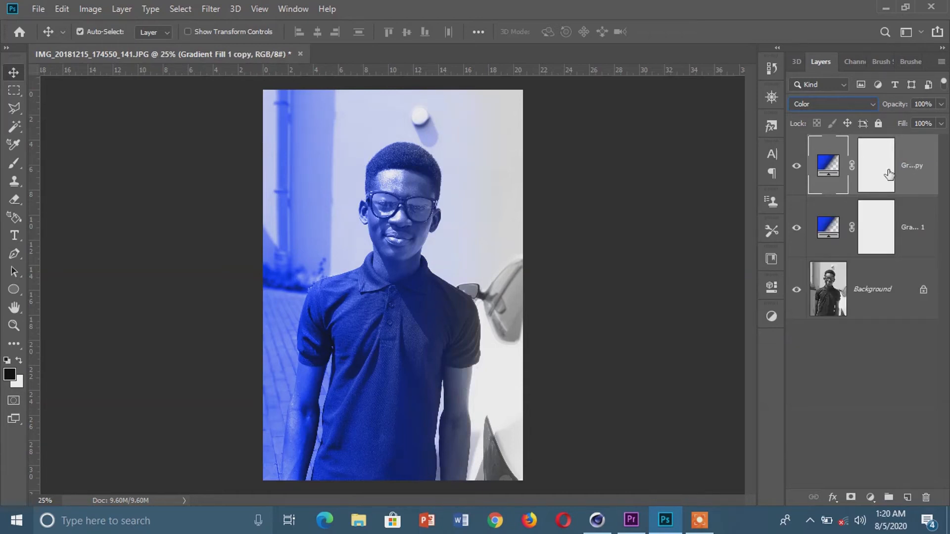
# Set the duplicated gradient fill's angle to 180° so it covers the opposite side of the photo.
pyautogui.doubleClick(828, 169)
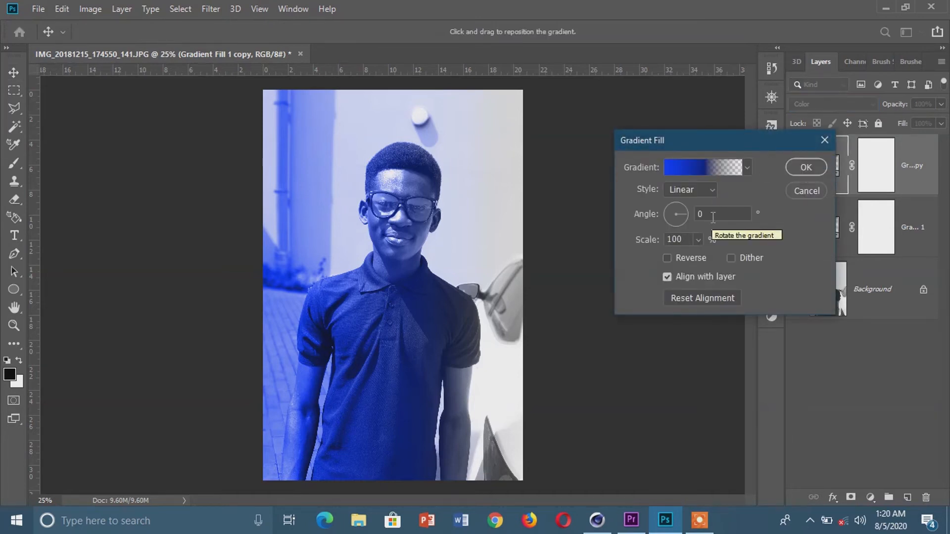
pyautogui.moveTo(712, 217); pyautogui.dragTo(694, 216)
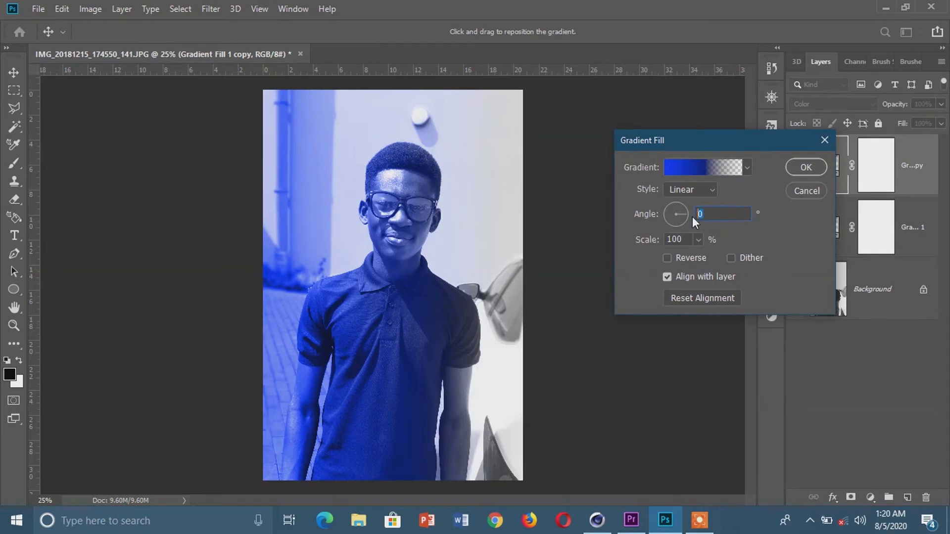
pyautogui.write('180')
pyautogui.press('Return')
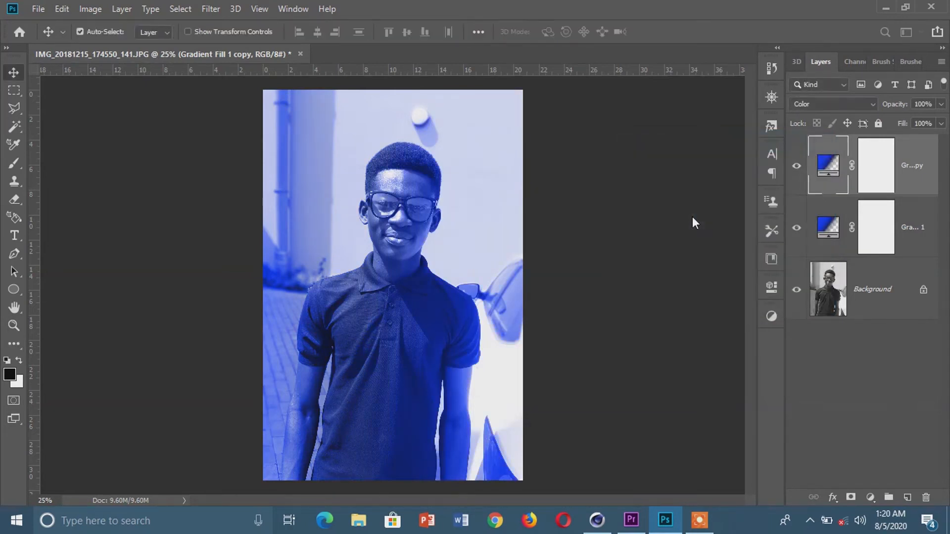
# Change the duplicated gradient fill's starting colour stop to bright magenta, hex ff06f0.
pyautogui.doubleClick(830, 170)
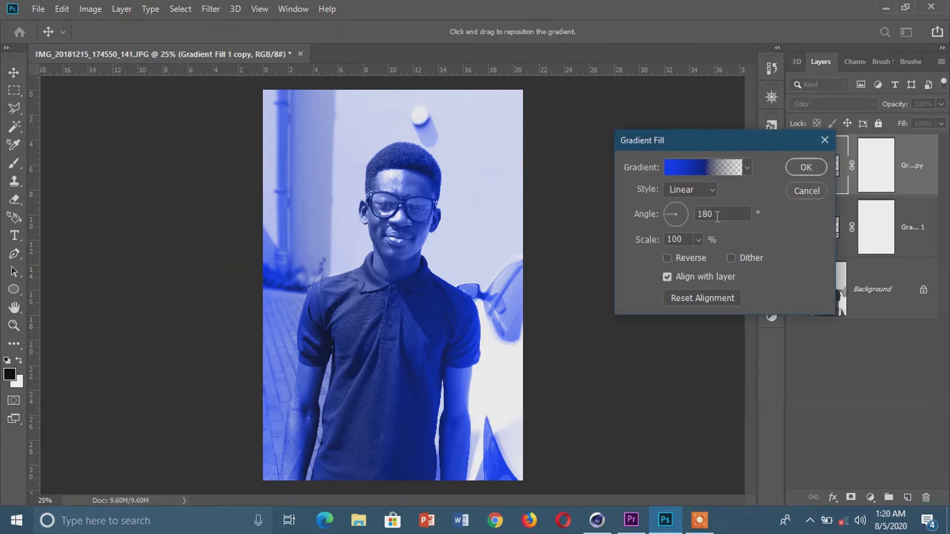
pyautogui.click(684, 168)
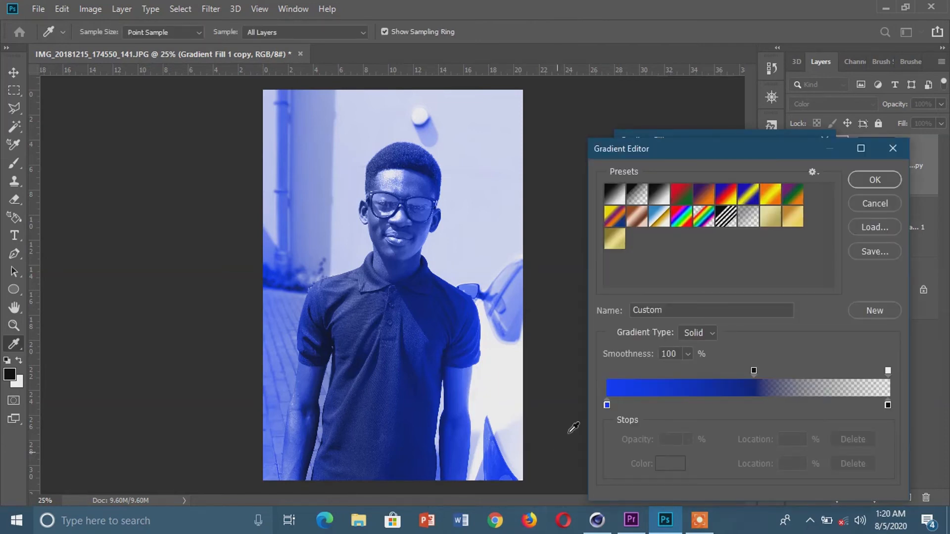
pyautogui.click(607, 405)
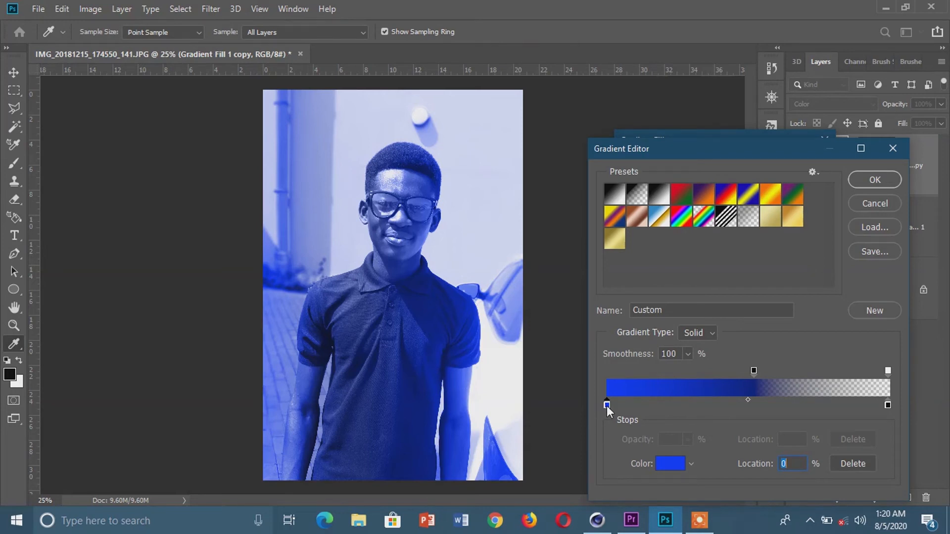
pyautogui.doubleClick(607, 405)
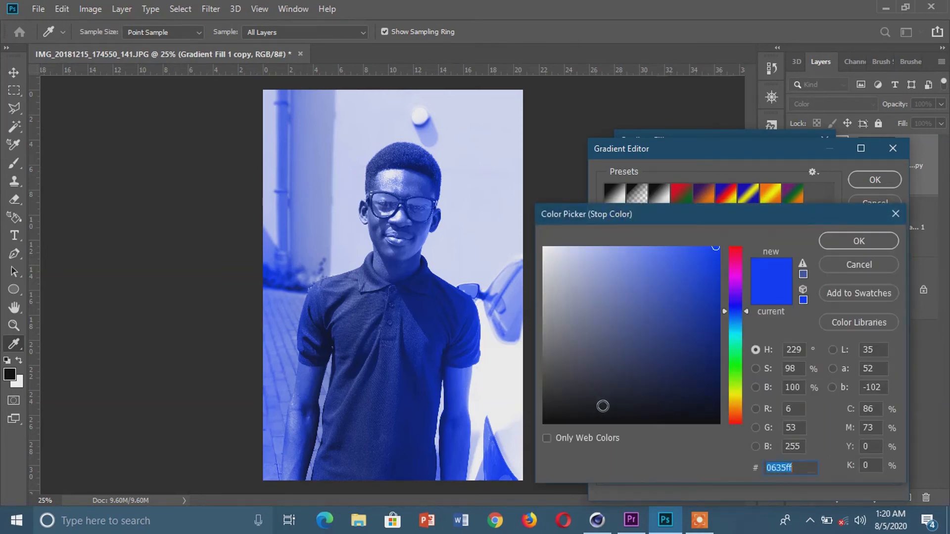
pyautogui.click(737, 274)
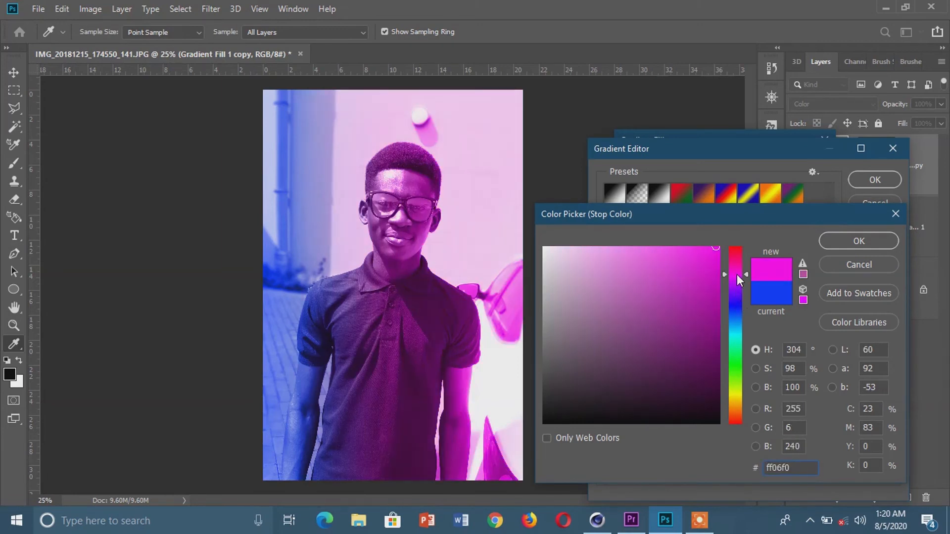
pyautogui.click(844, 242)
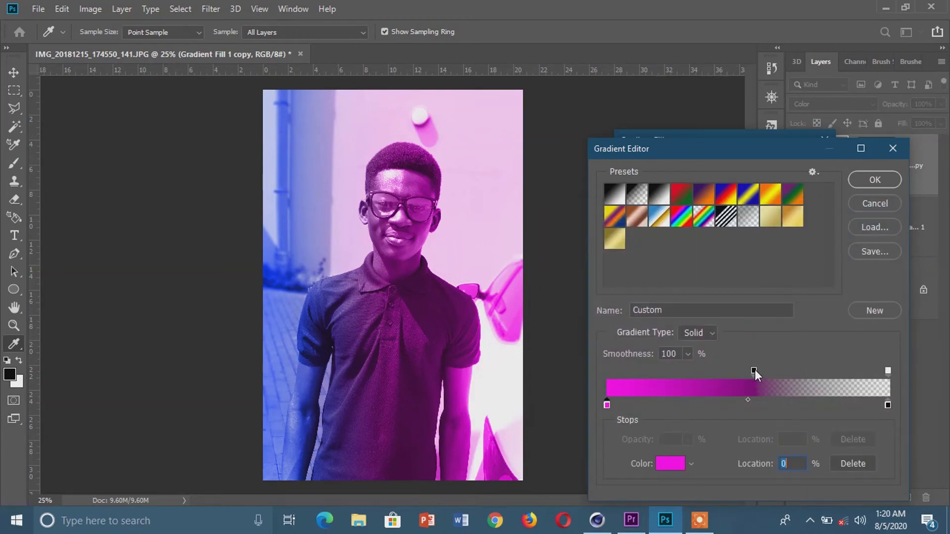
# Move the magenta gradient's opaque opacity stop back to about a third of the way along and apply the gradient fill.
pyautogui.moveTo(752, 369); pyautogui.dragTo(701, 375)
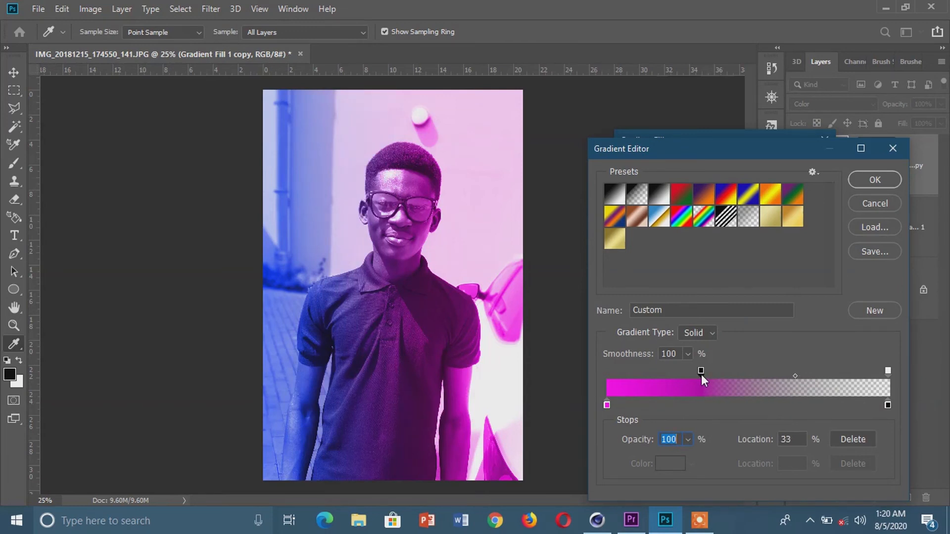
pyautogui.moveTo(701, 376); pyautogui.dragTo(694, 377)
pyautogui.click(870, 180)
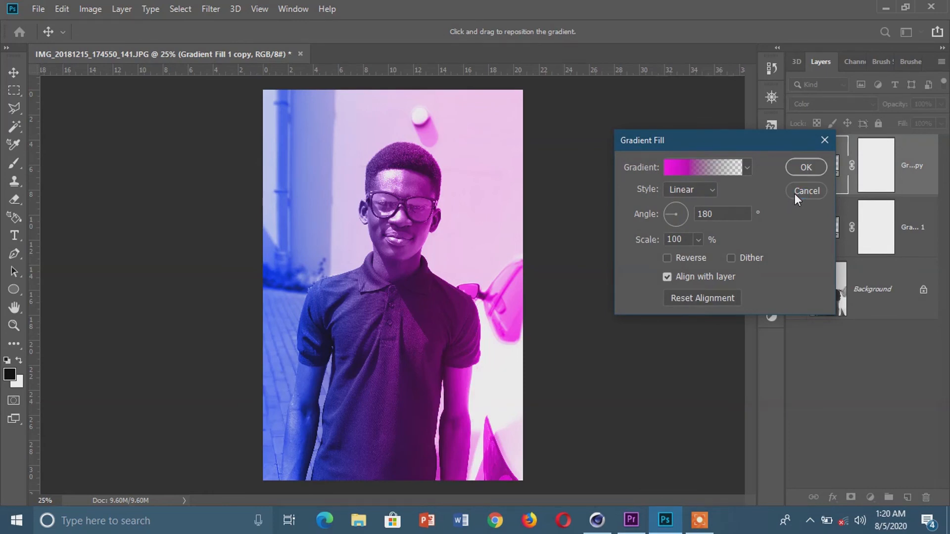
pyautogui.click(801, 168)
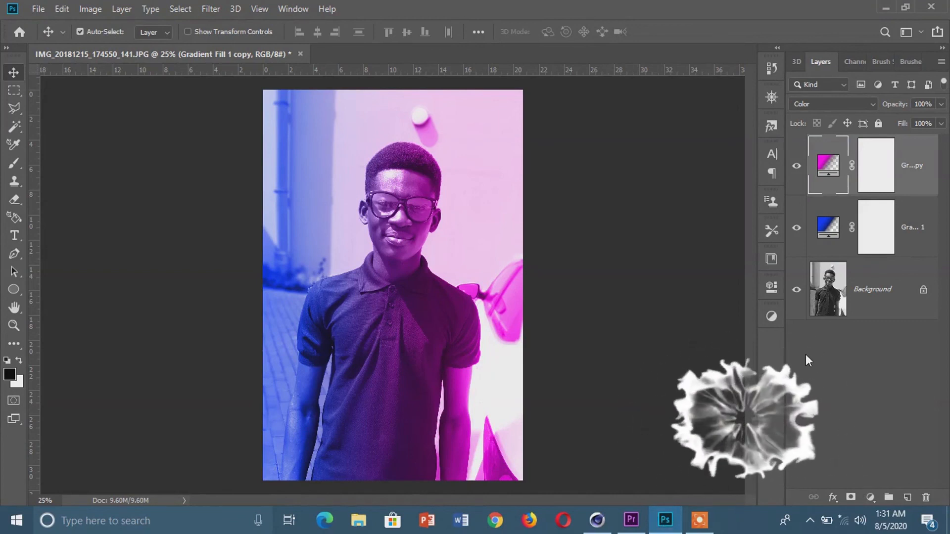
# Select both gradient fill layers together with the background and merge them into a single layer.
pyautogui.click(874, 297)
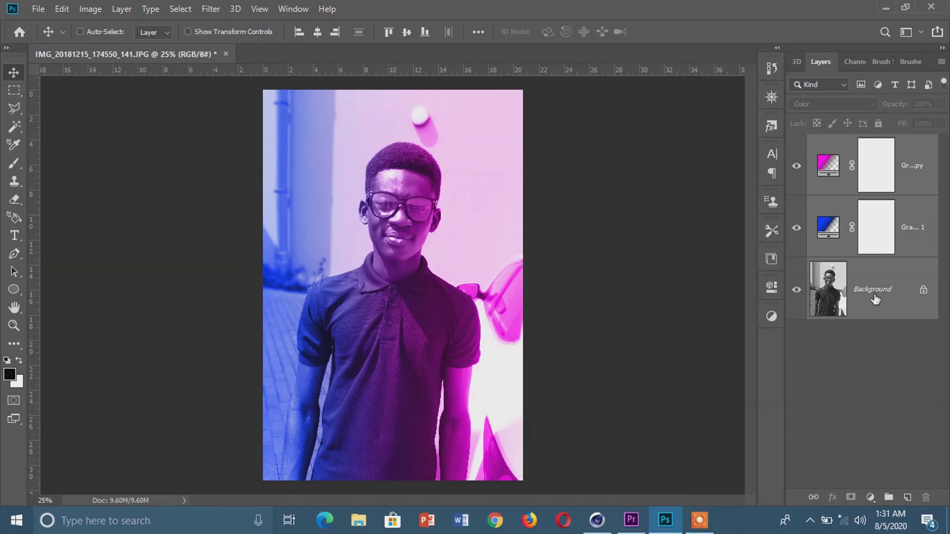
pyautogui.hotkey('ctrl', 'shift', 'e')
pyautogui.rightClick(876, 167)
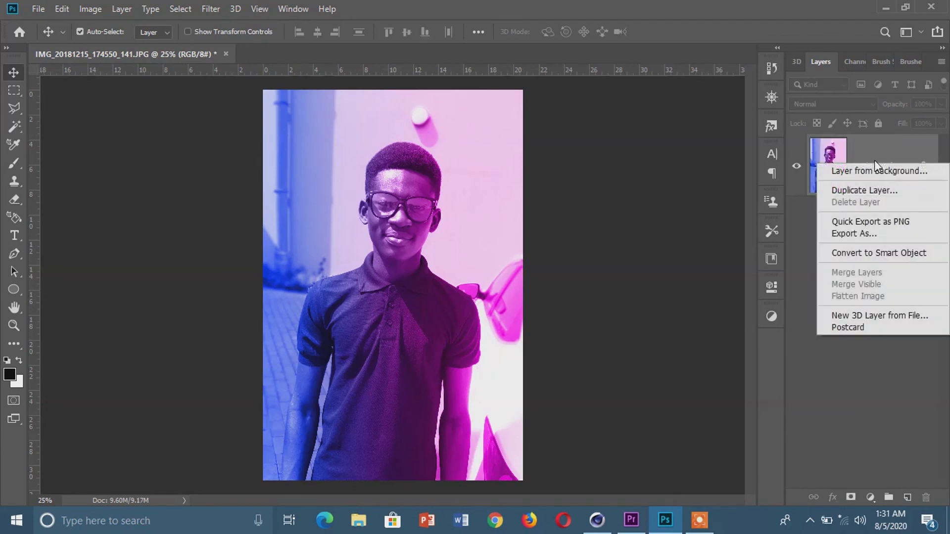
pyautogui.click(813, 368)
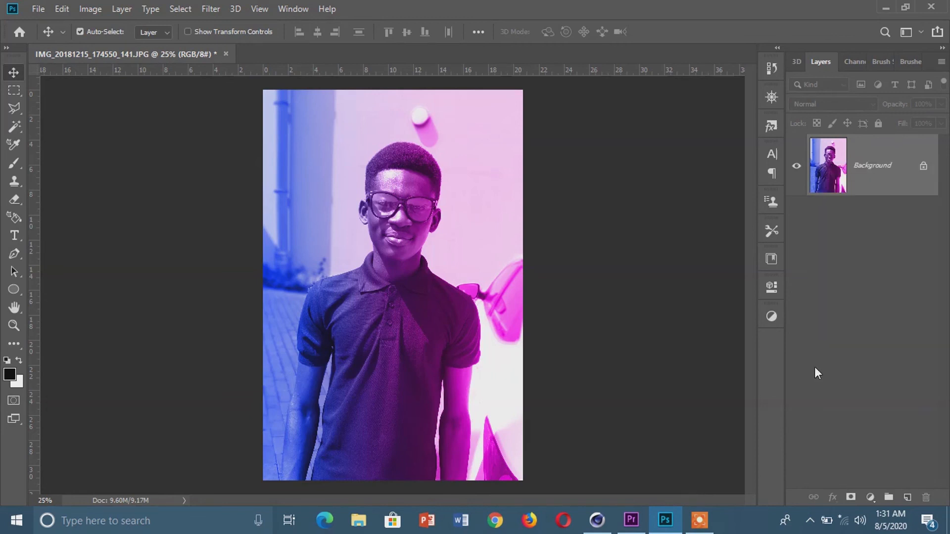